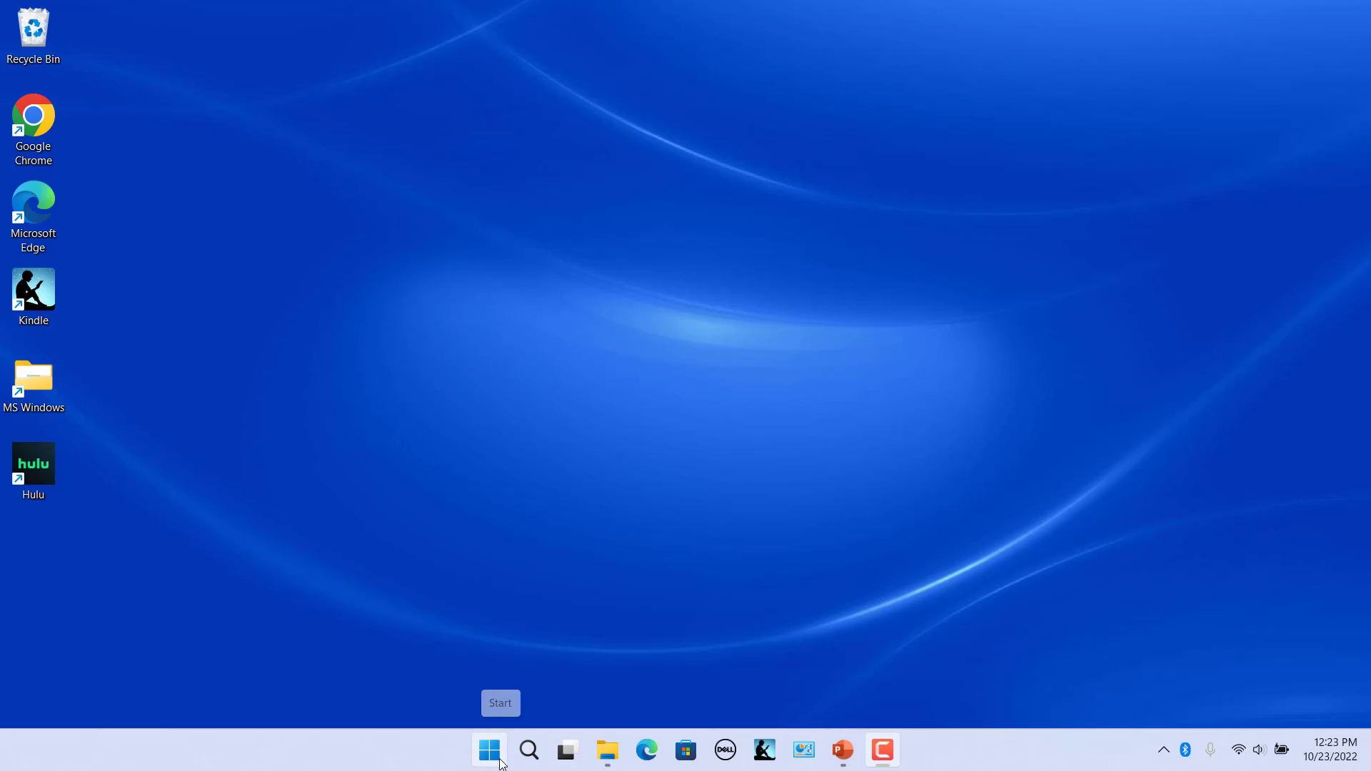
# - Open the Date & time page in Settings through Start and Time & language
pyautogui.rightClick(500, 758)
pyautogui.click(456, 556)
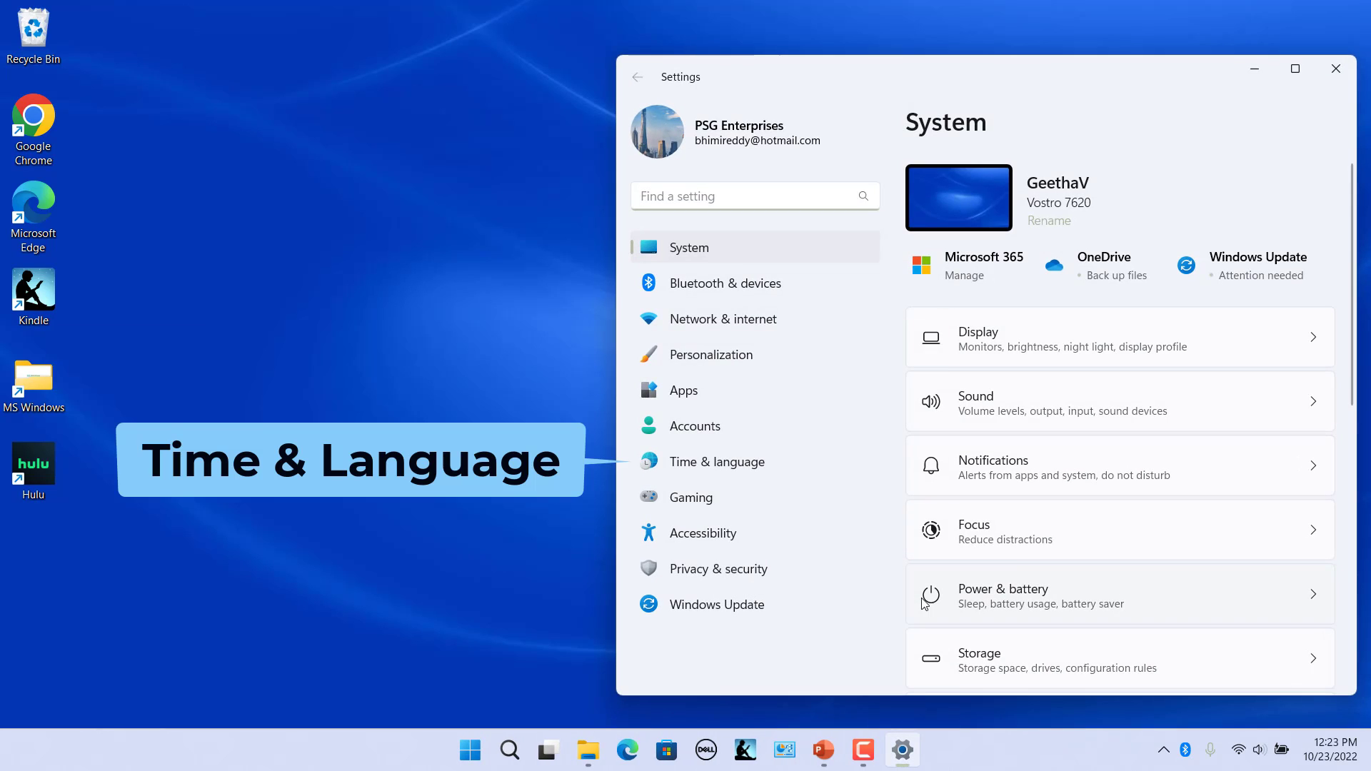
pyautogui.click(715, 452)
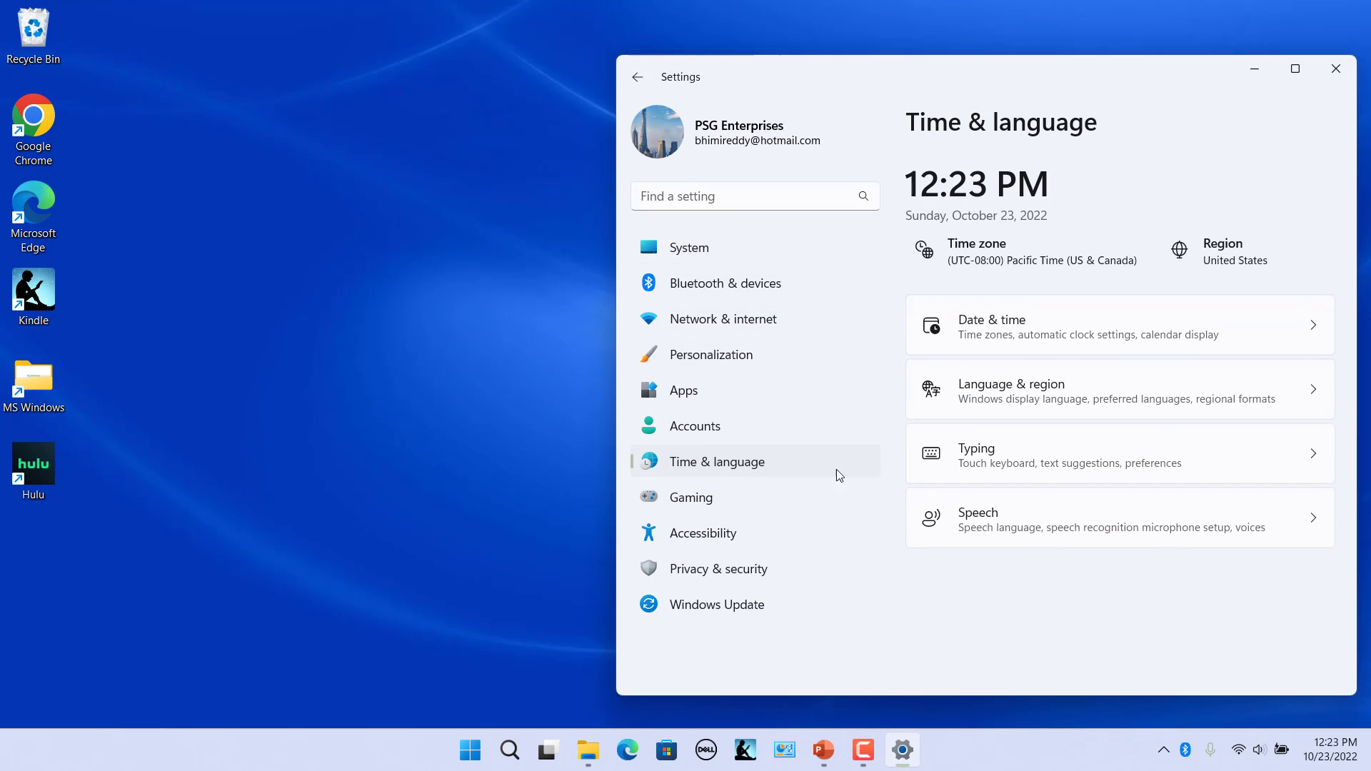
pyautogui.click(1012, 328)
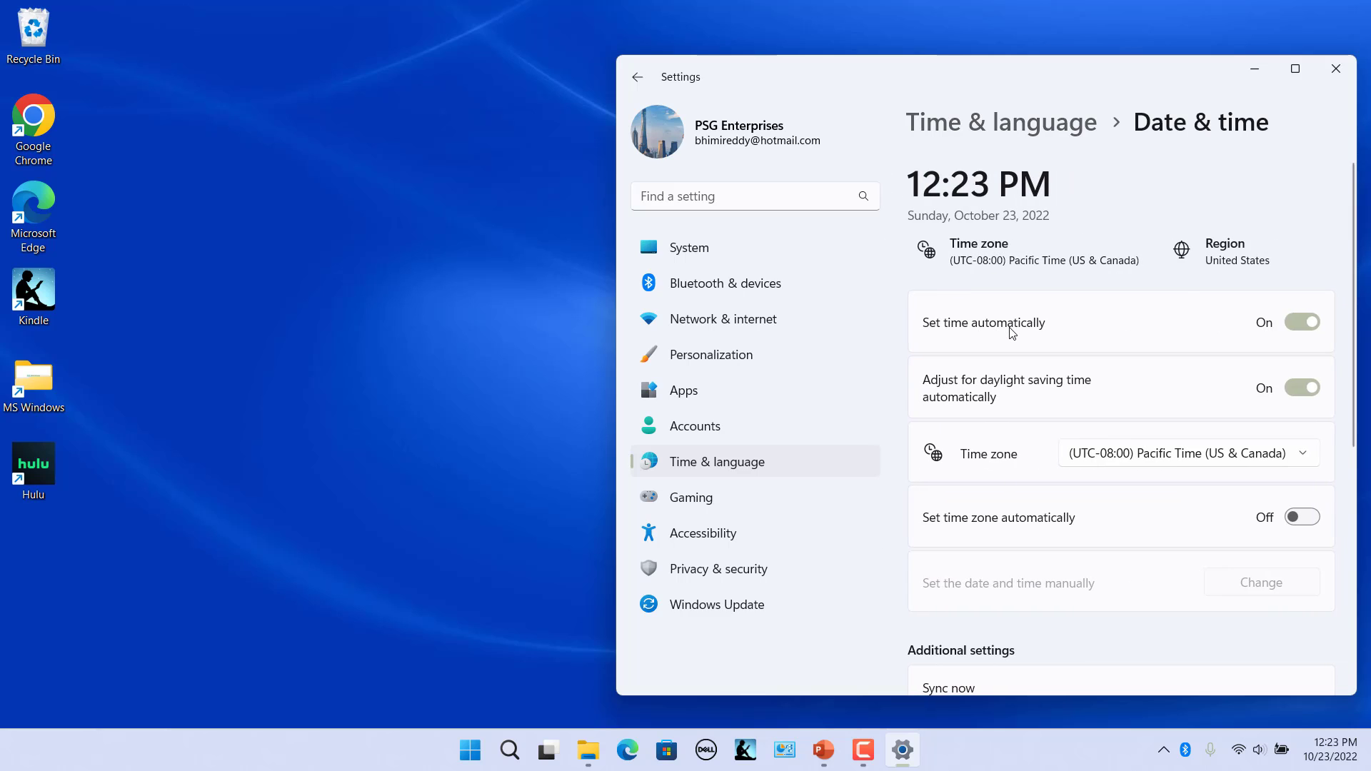
# - Close Settings and reopen Date & time from the taskbar clock's Adjust date and time
pyautogui.click(1336, 70)
pyautogui.rightClick(1328, 750)
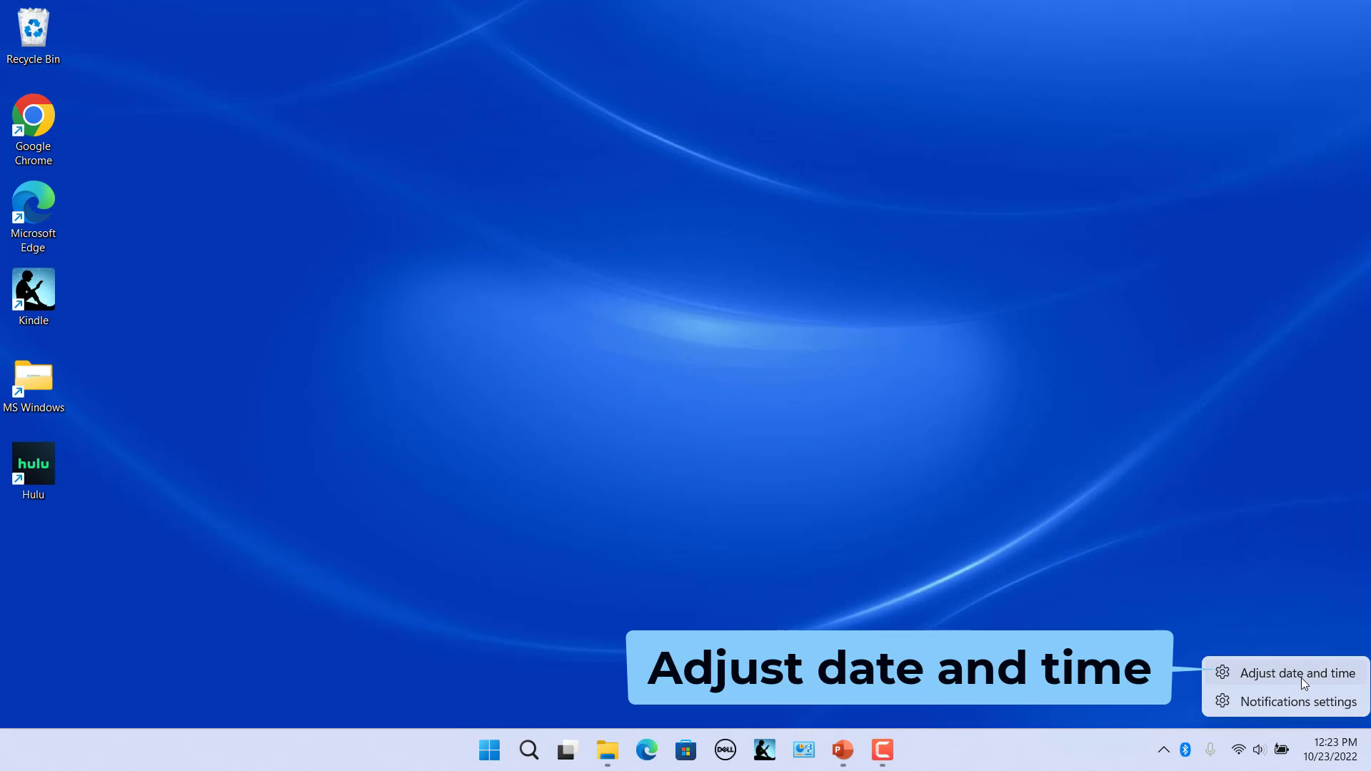
pyautogui.click(1302, 679)
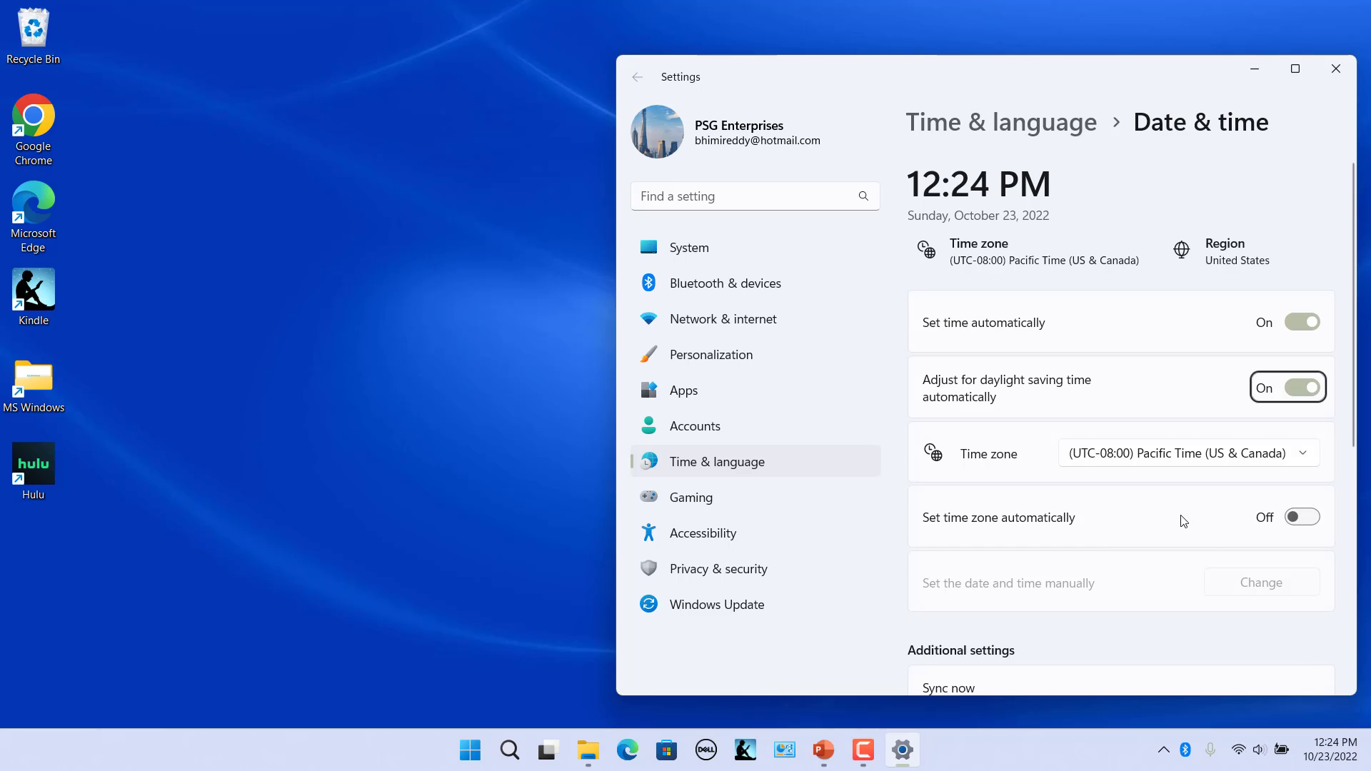
pyautogui.scroll(-2, 1182, 522)
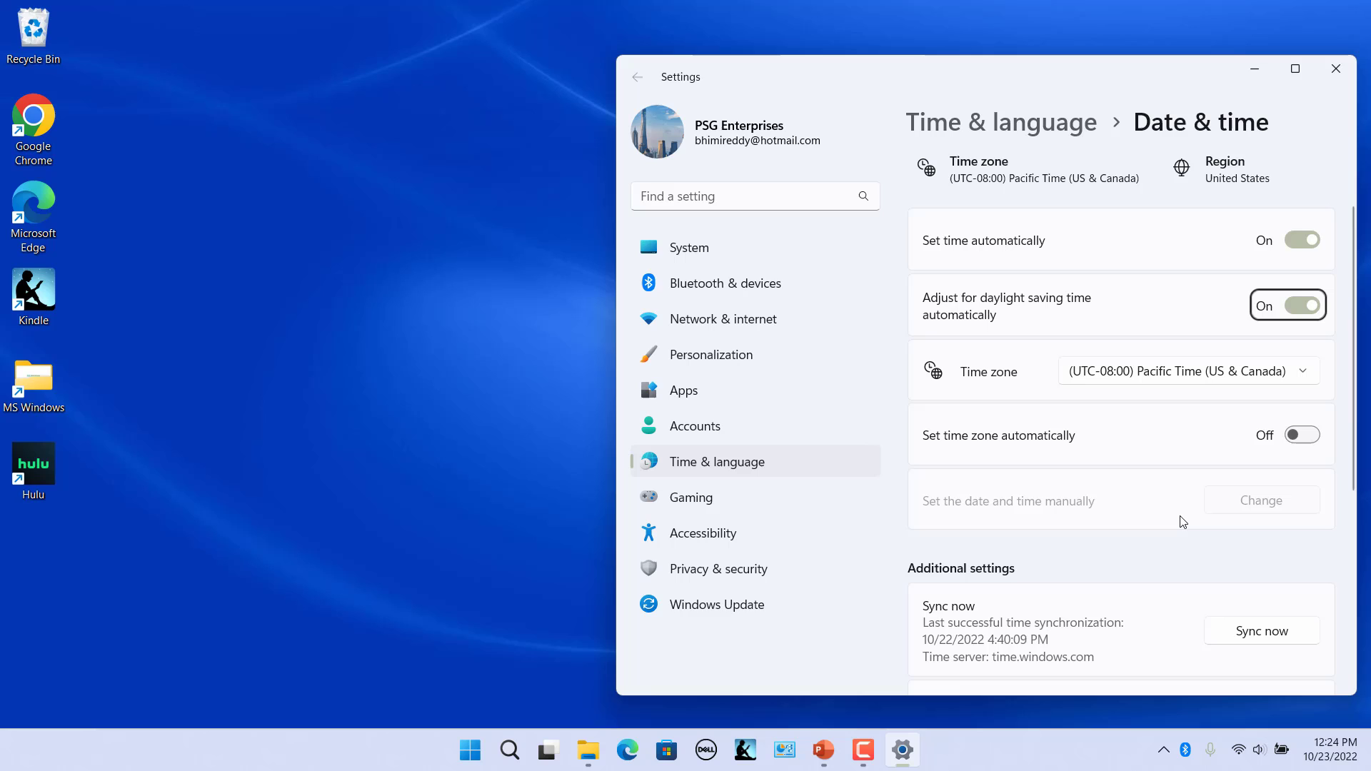
pyautogui.scroll(-4, 1182, 522)
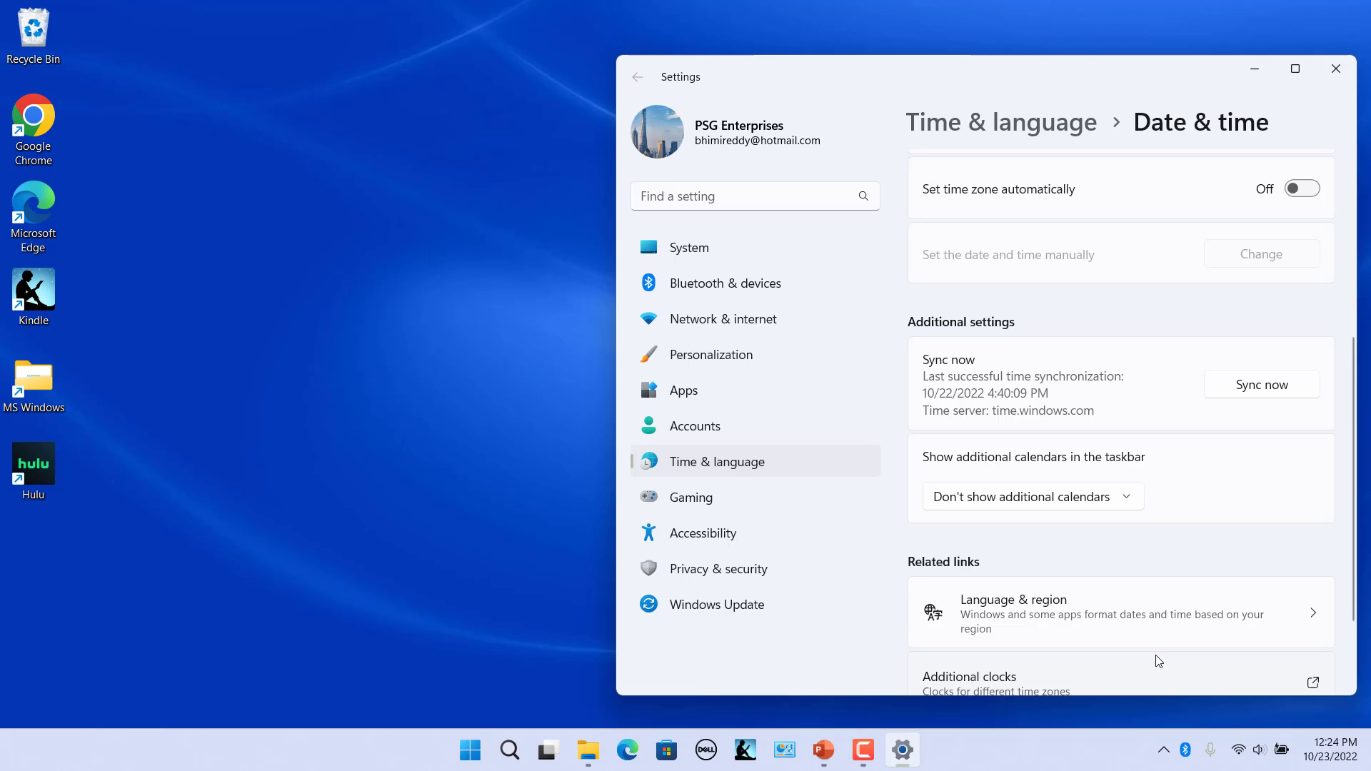
# - Sync the clock with time.windows.com using Sync now, then close Settings
pyautogui.click(1251, 389)
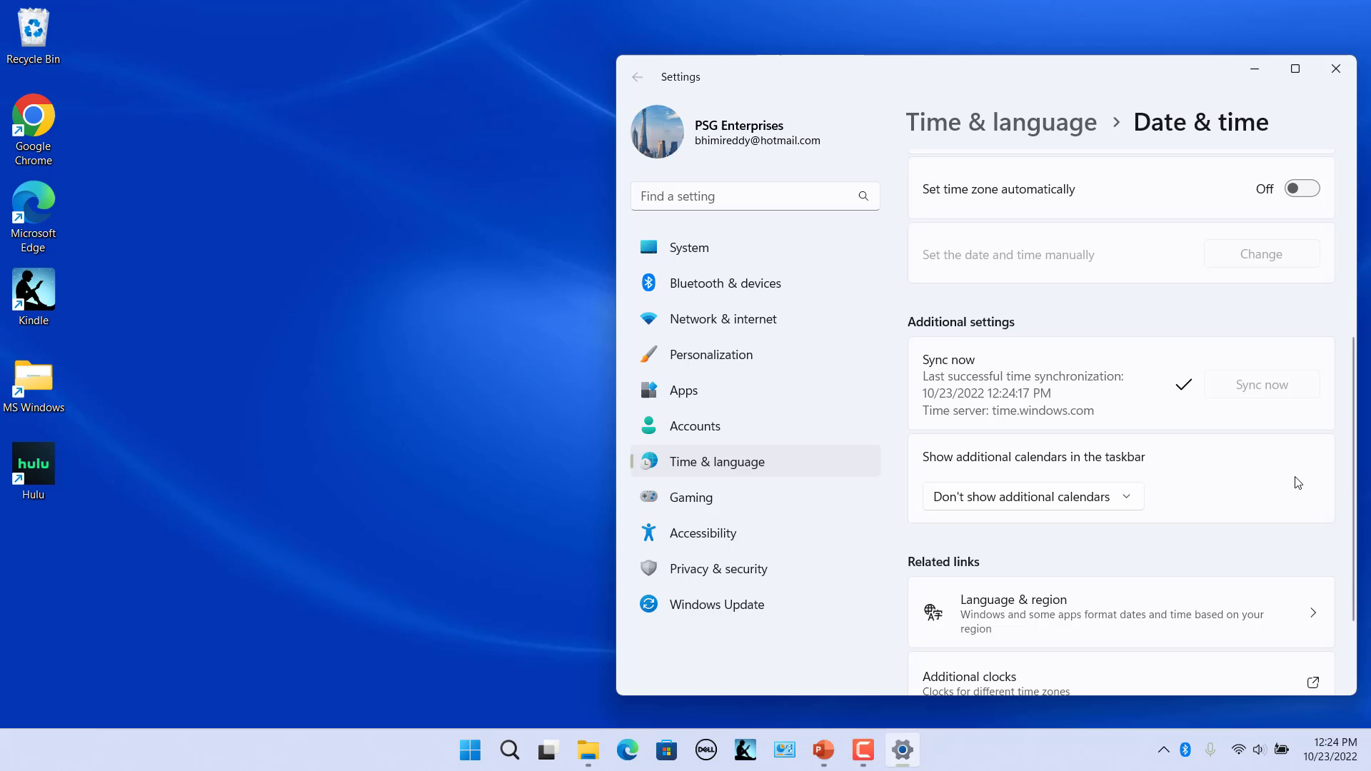
pyautogui.click(1336, 69)
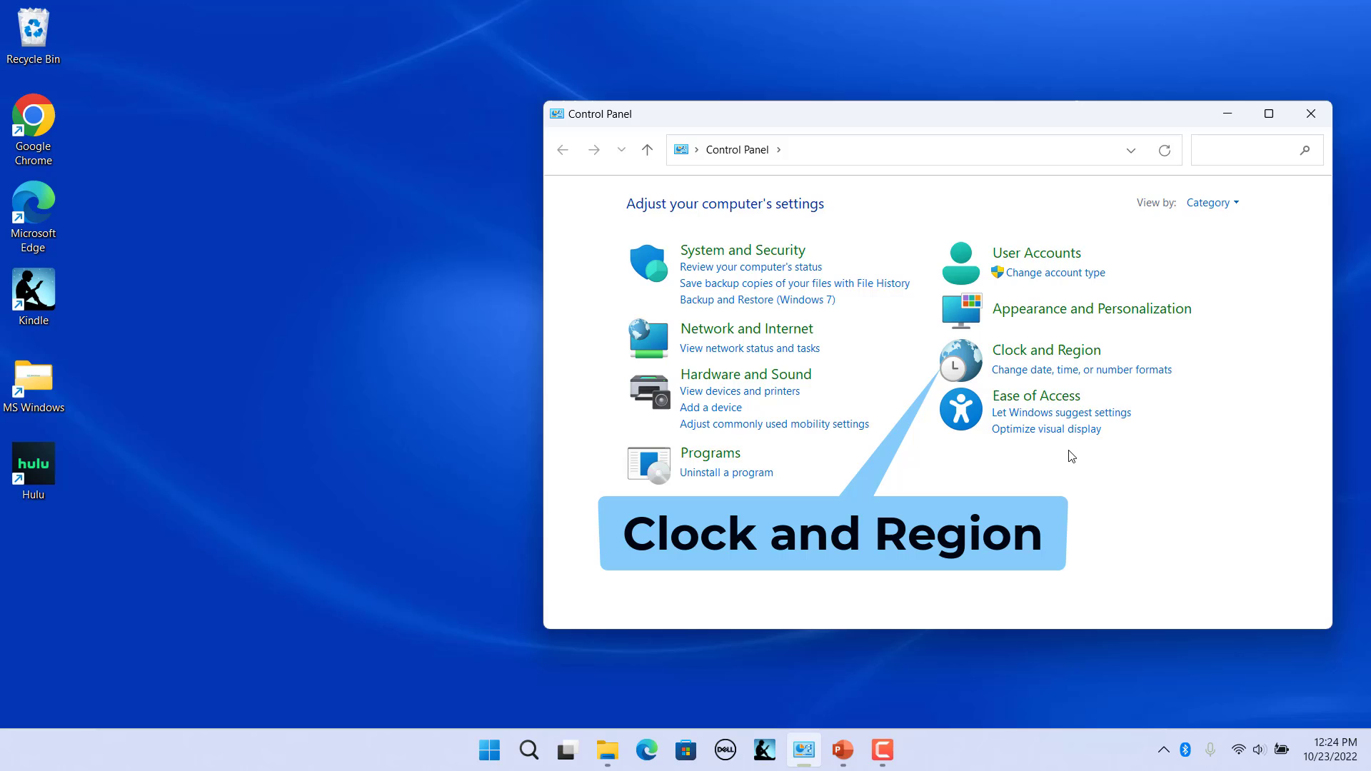
# - Open the Date and Time dialog from Clock and Region > Set the time and date
pyautogui.click(1076, 372)
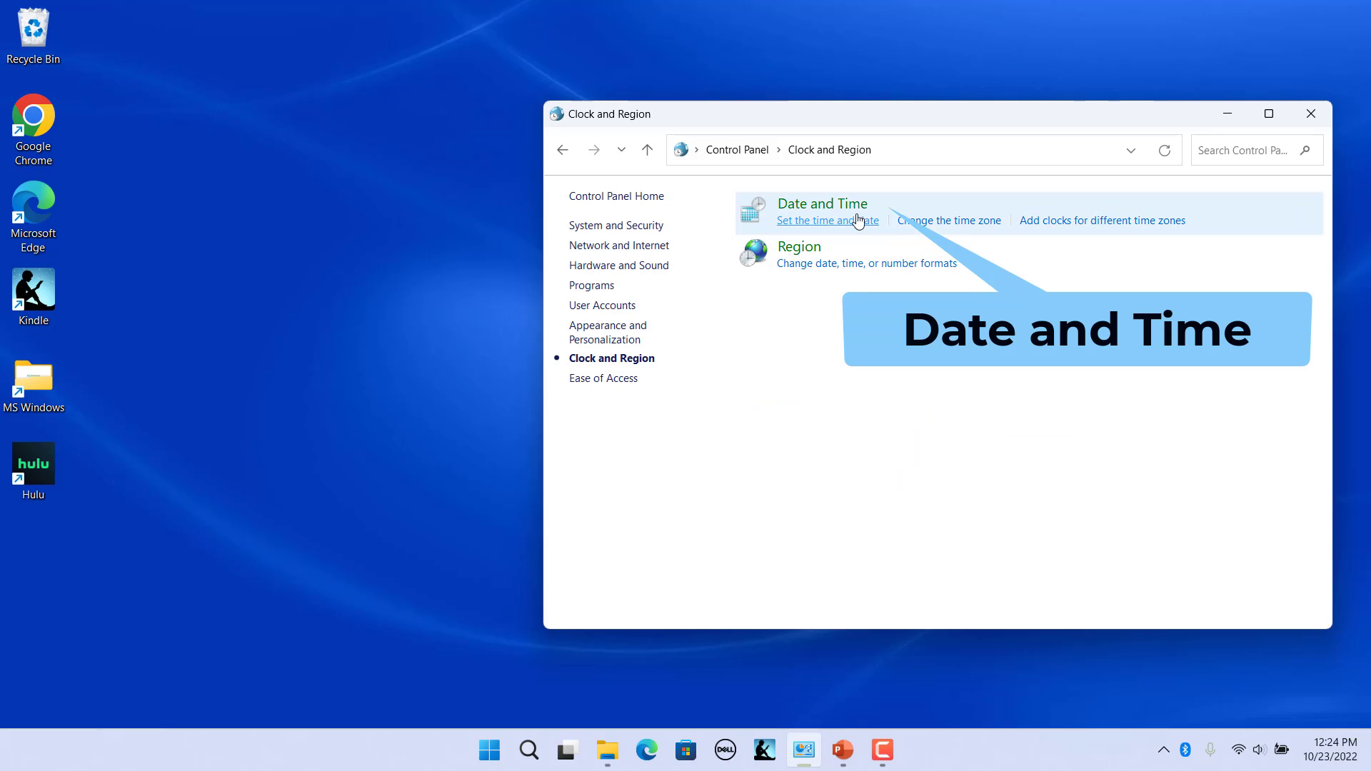
pyautogui.click(824, 204)
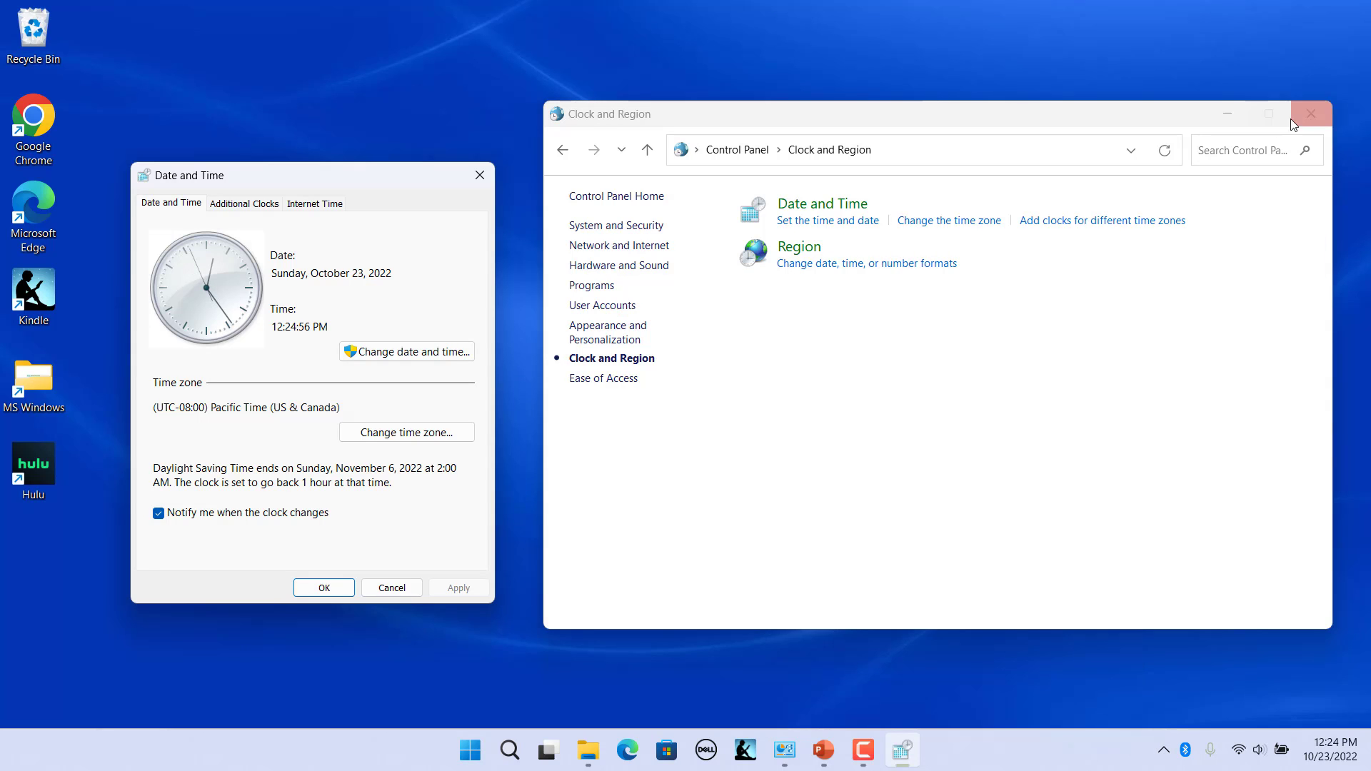
pyautogui.click(1312, 114)
# - Close Control Panel and open Internet Time Settings via Change settings
pyautogui.click(314, 202)
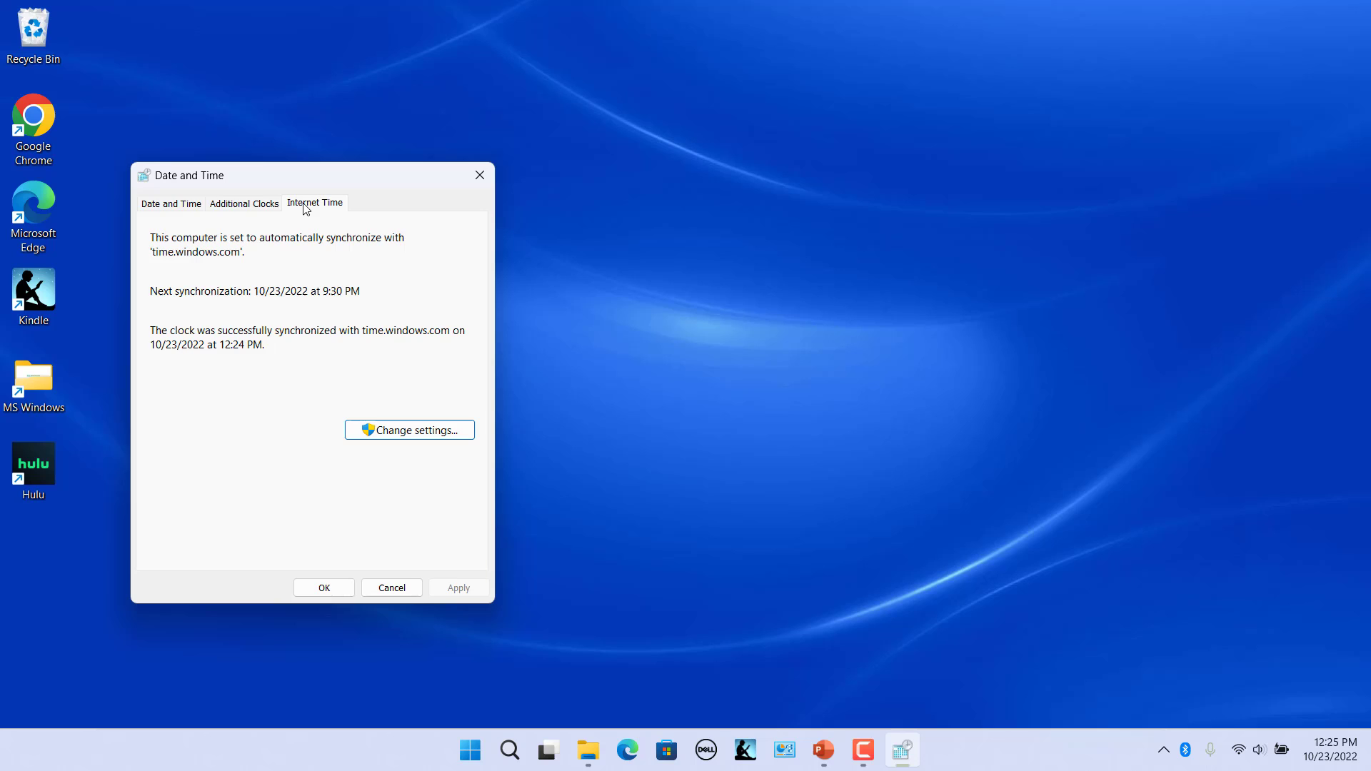
pyautogui.click(413, 431)
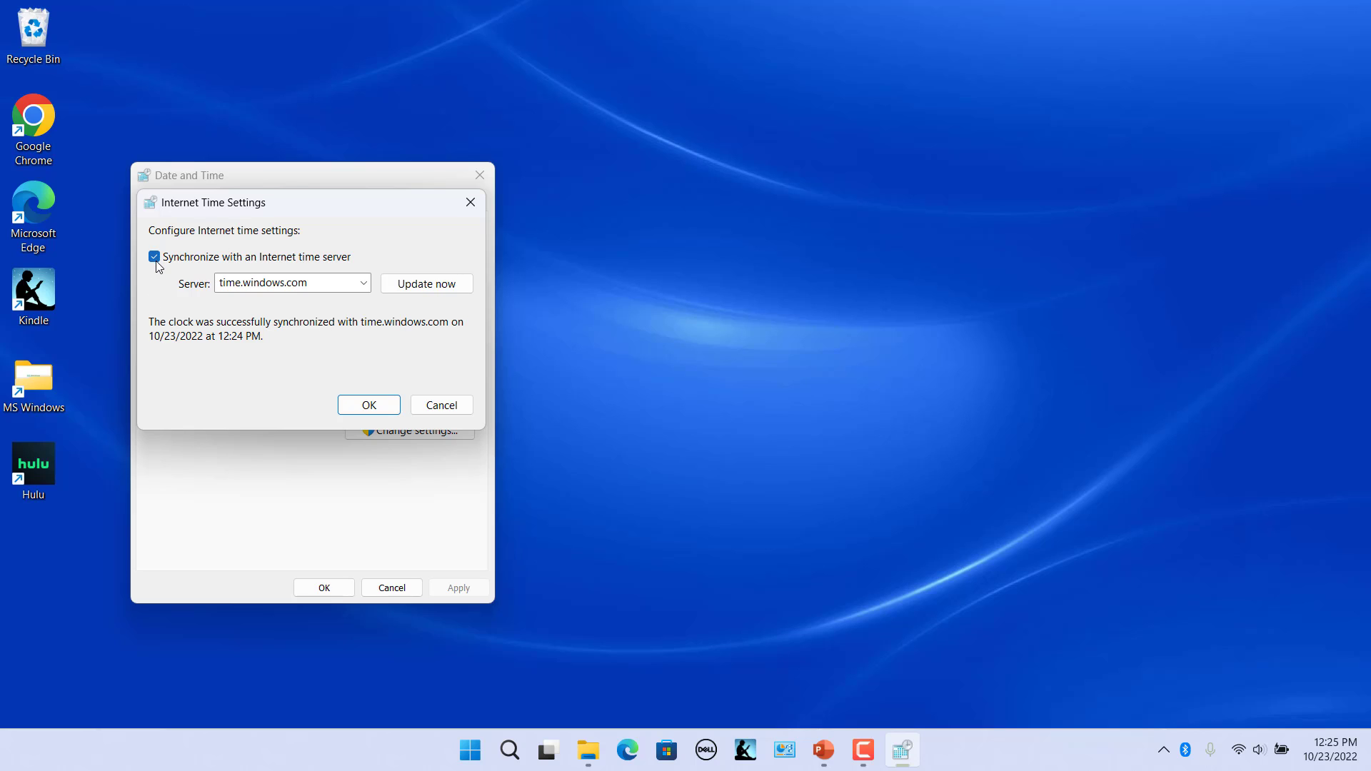
# - Update now from time.windows.com, keep that server, and confirm both dialogs with OK
pyautogui.click(426, 283)
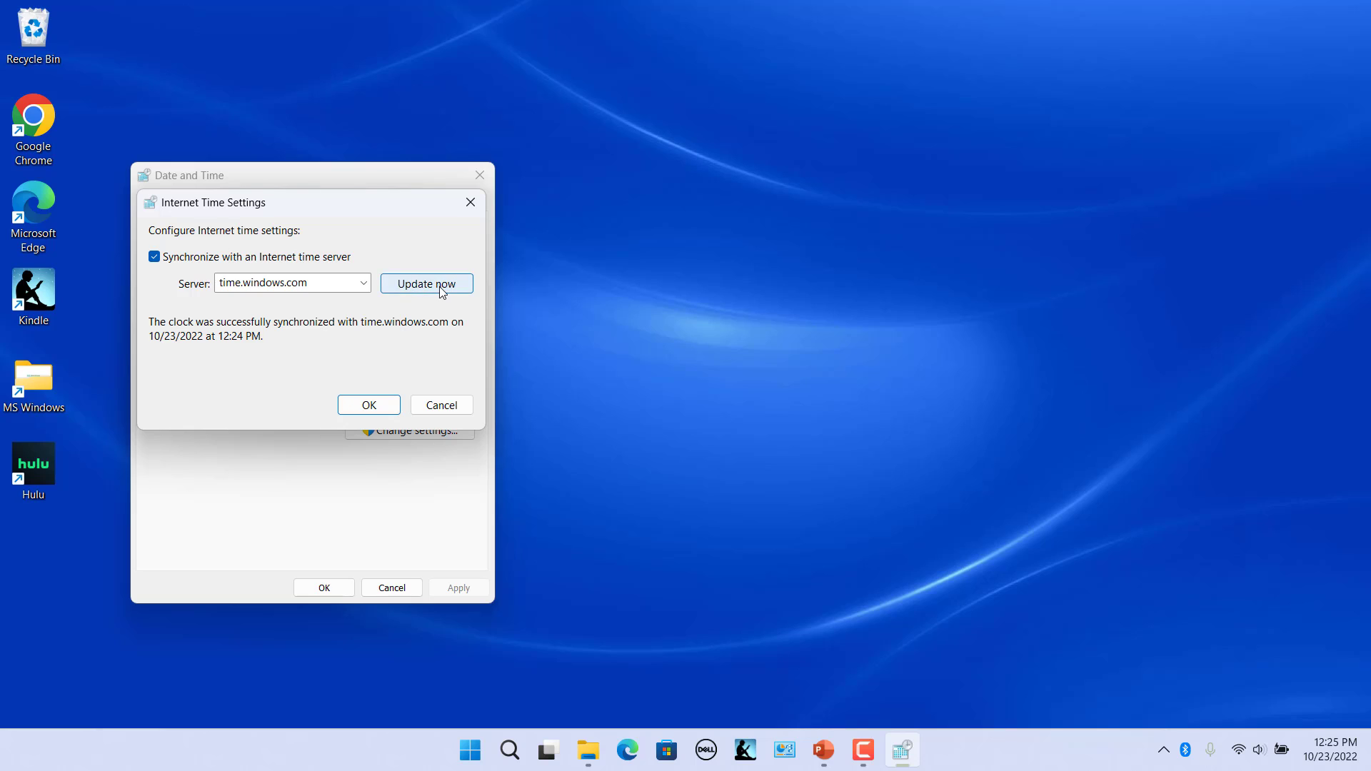
pyautogui.click(441, 290)
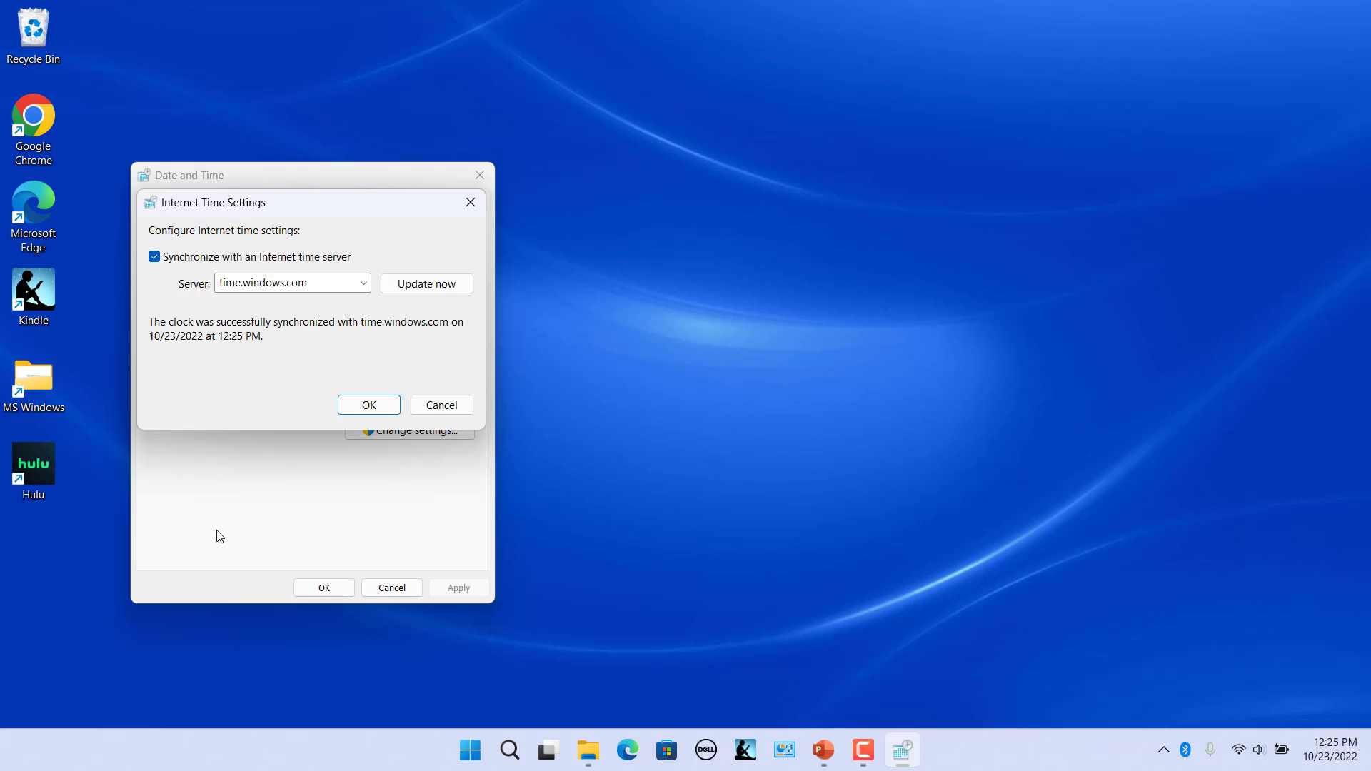
pyautogui.click(363, 283)
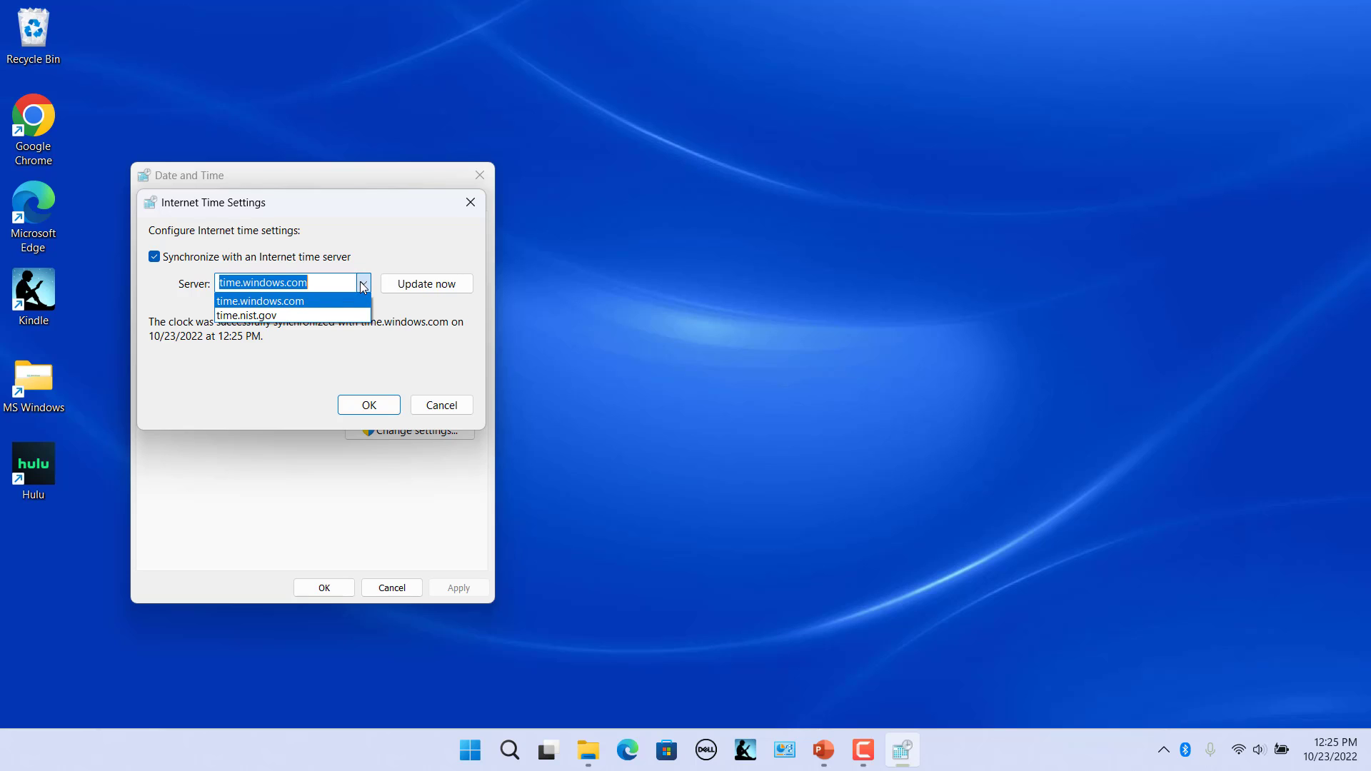
pyautogui.click(423, 305)
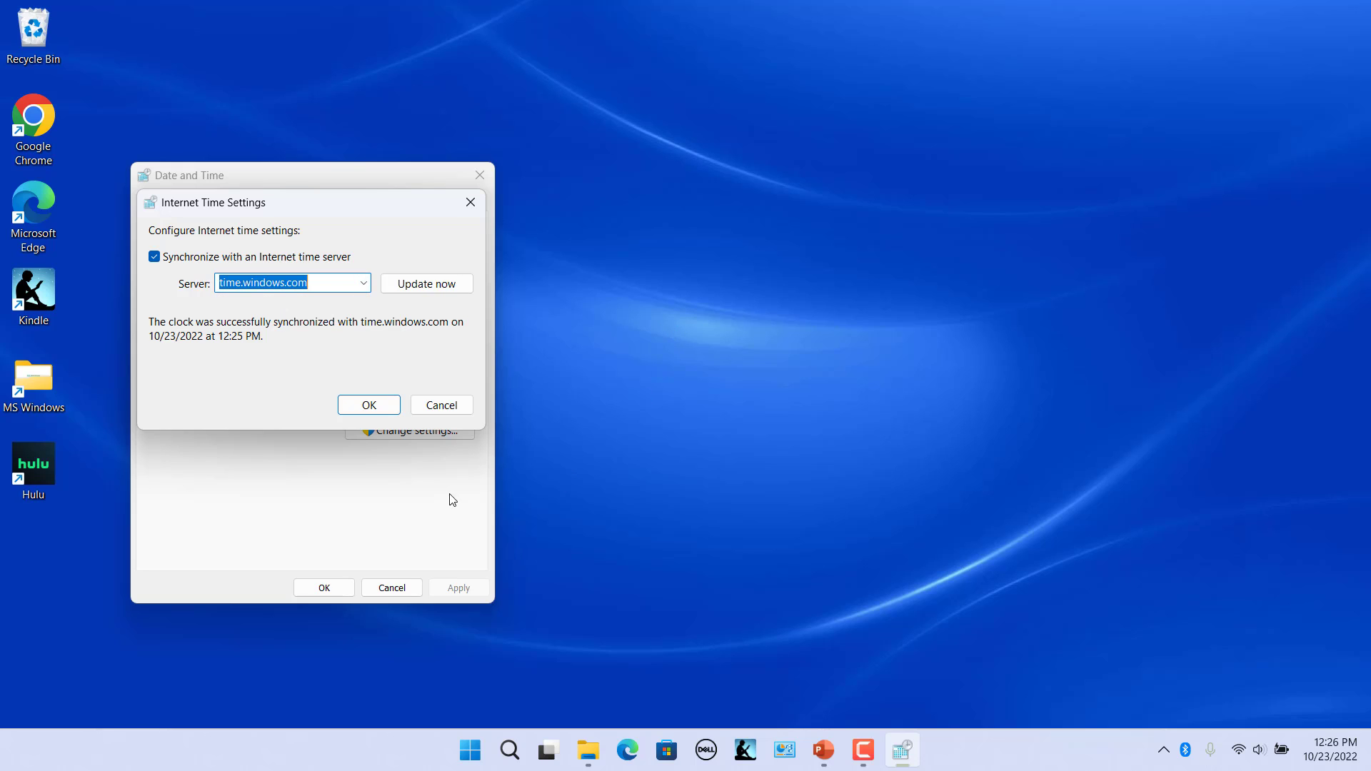
pyautogui.click(370, 406)
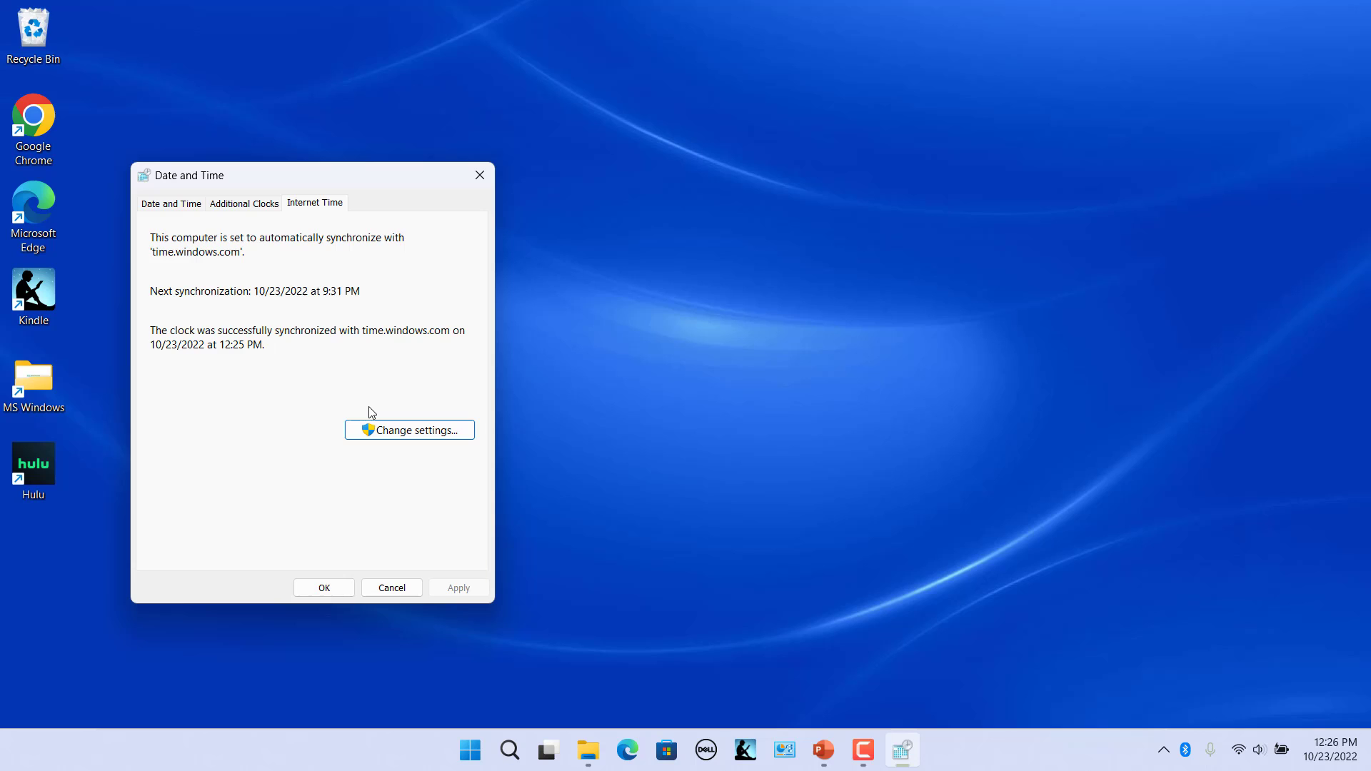
pyautogui.click(323, 587)
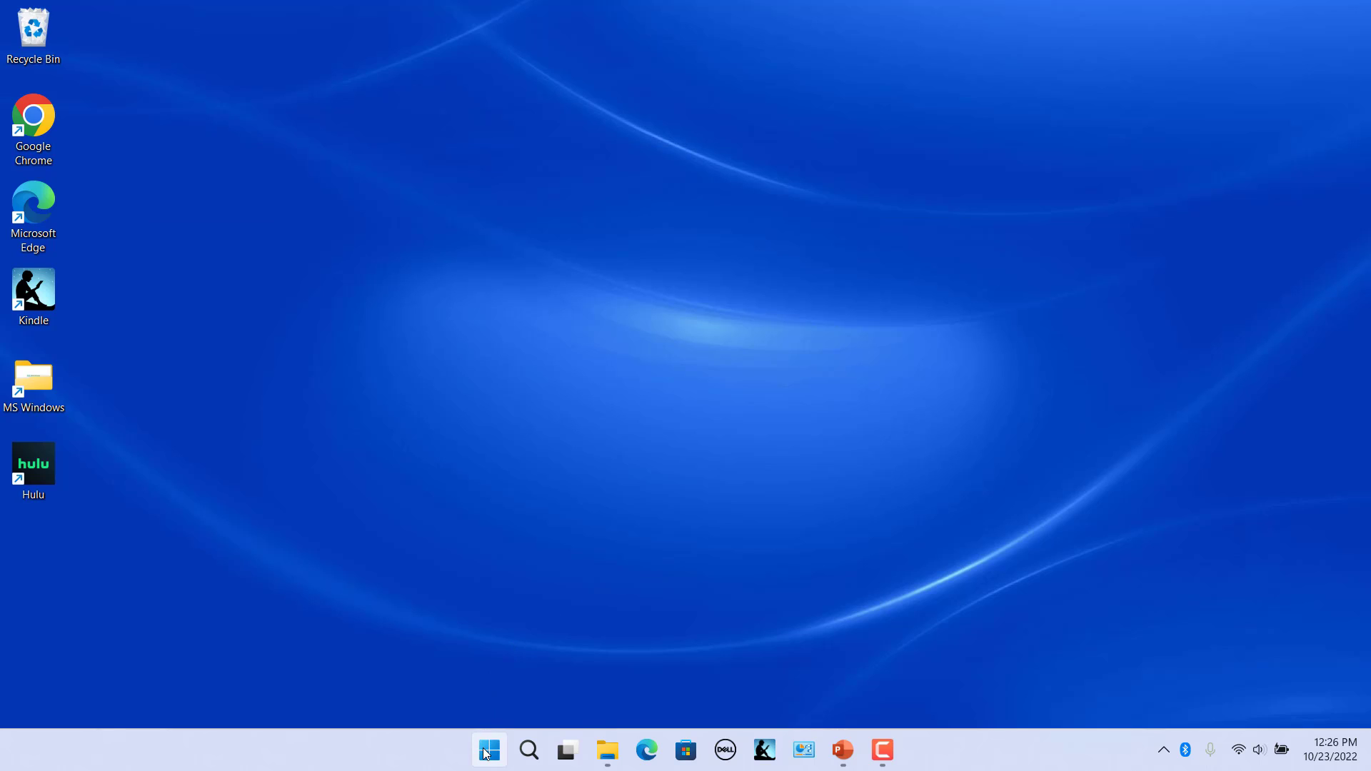
# - Launch Terminal (Admin) from the Start button's shortcut menu
pyautogui.rightClick(488, 750)
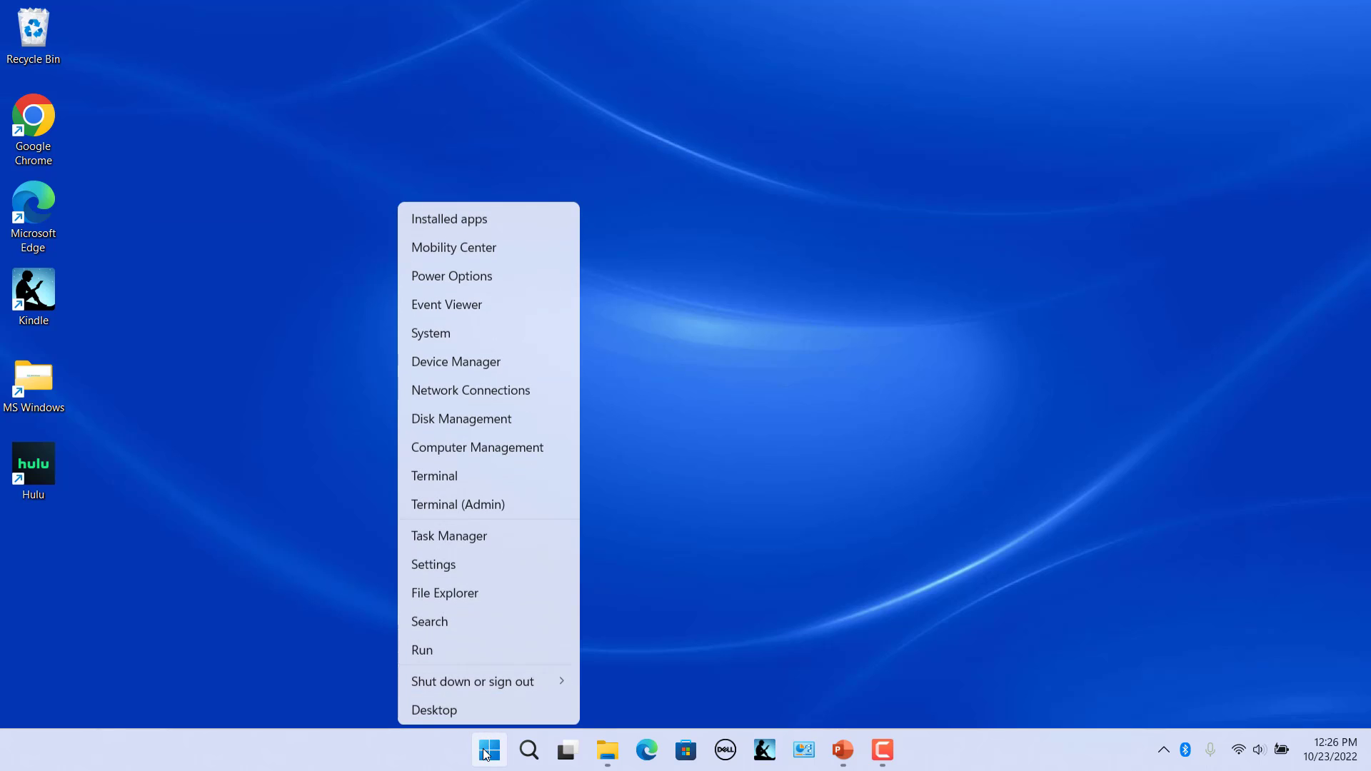
pyautogui.click(483, 507)
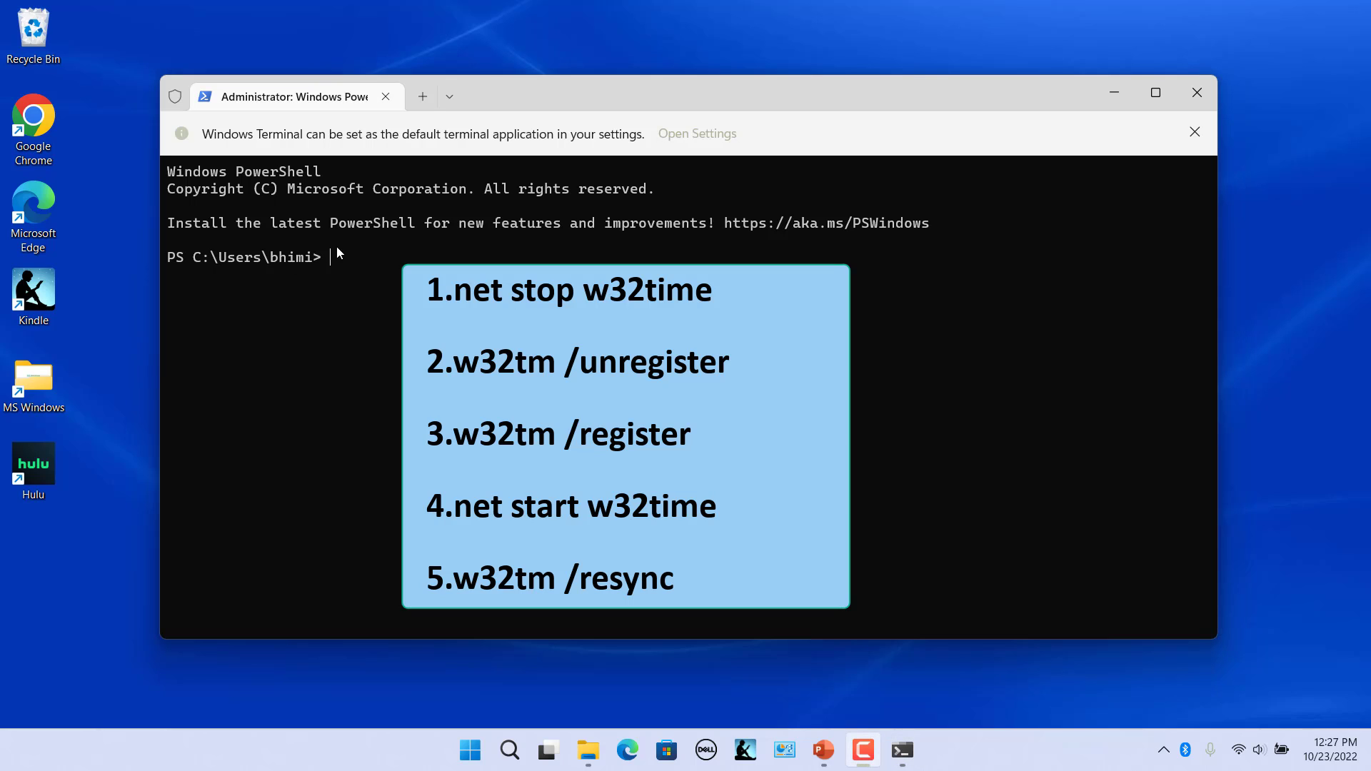
pyautogui.write('net stop w32time')
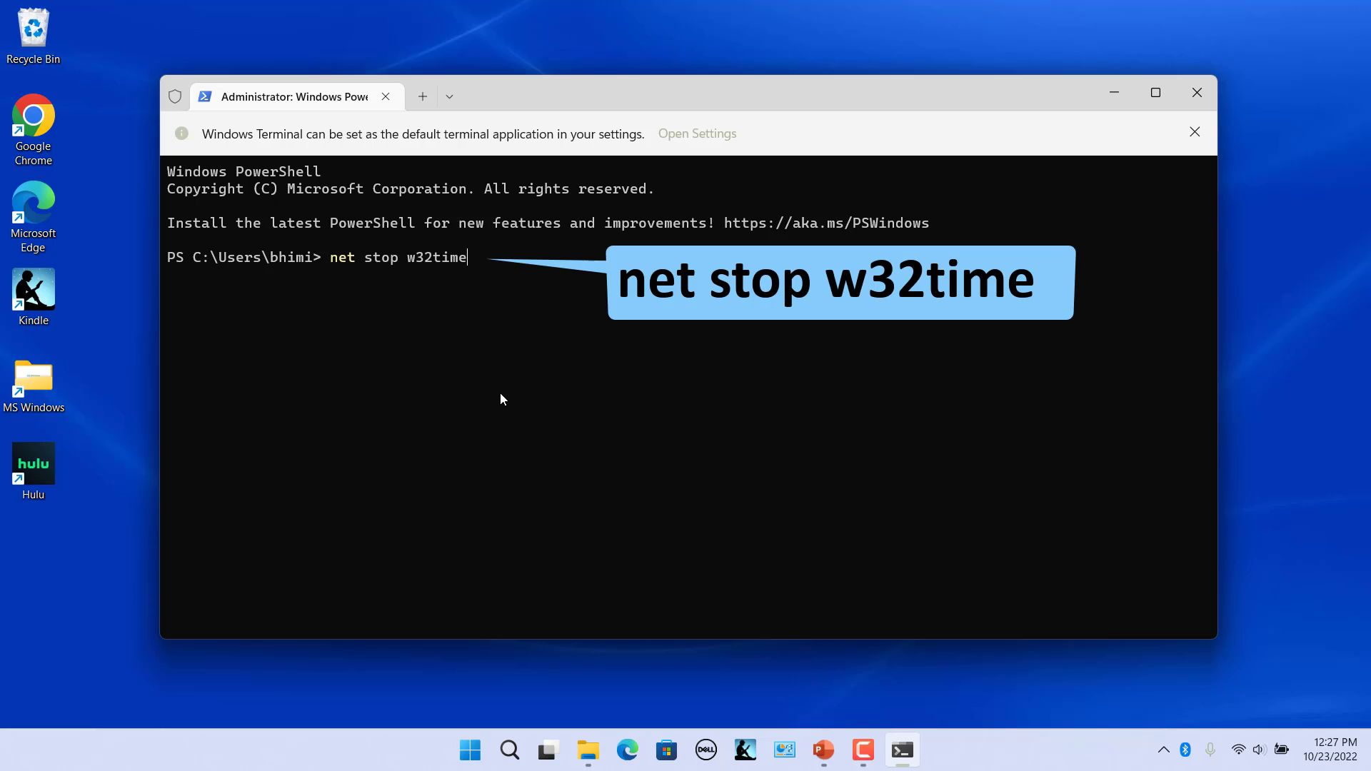
# - Run net stop w32time, w32tm /unregister, /register, net start w32time, w32tm /resync; close Terminal
pyautogui.press('Return')
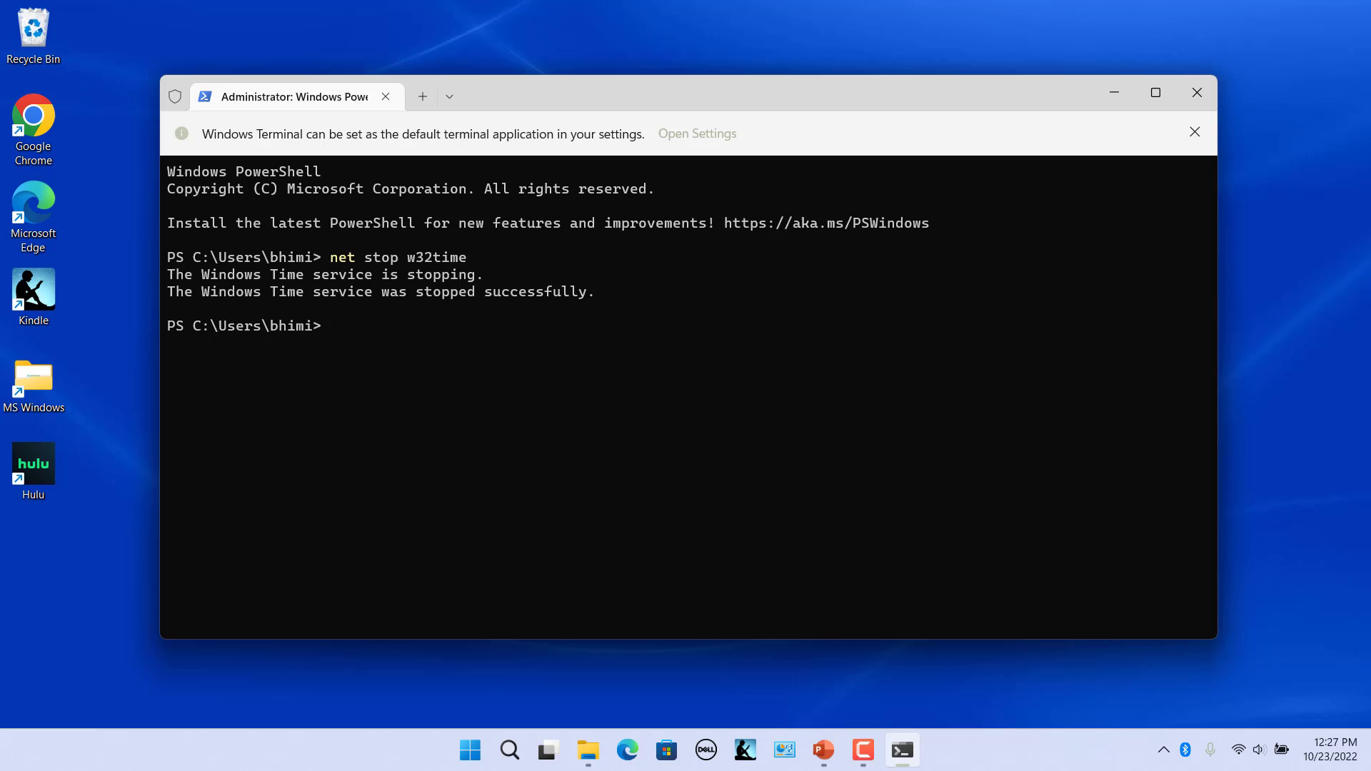
pyautogui.write('w32tm /unregister')
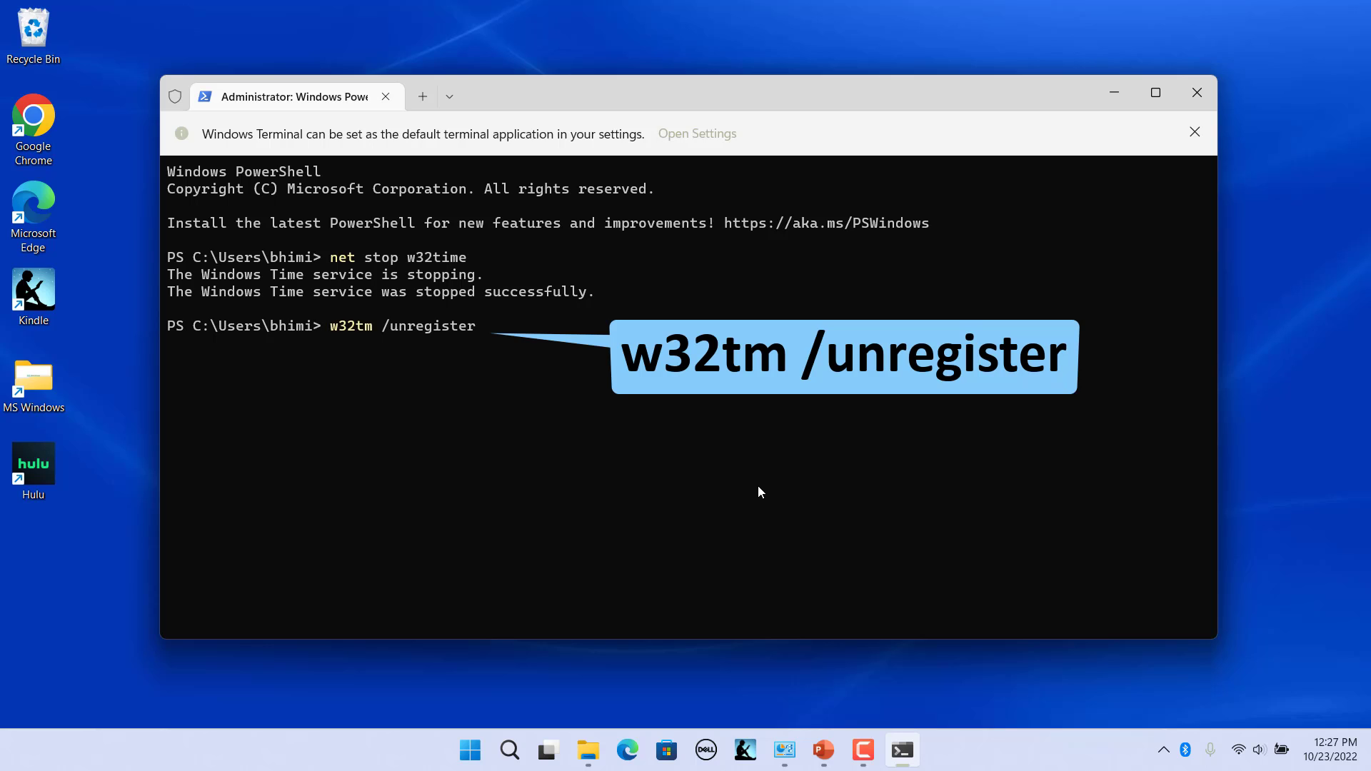
pyautogui.press('Return')
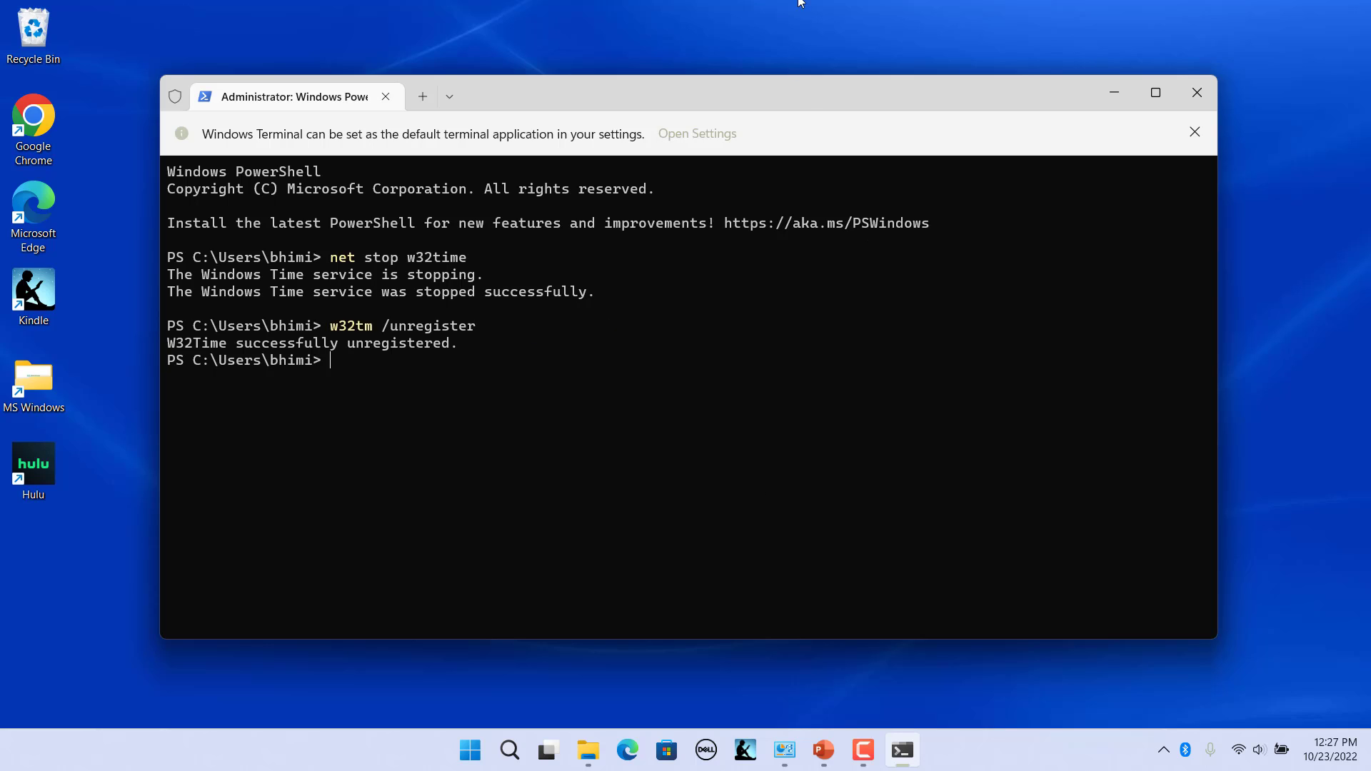
pyautogui.write('w32tm /register')
pyautogui.press('Return')
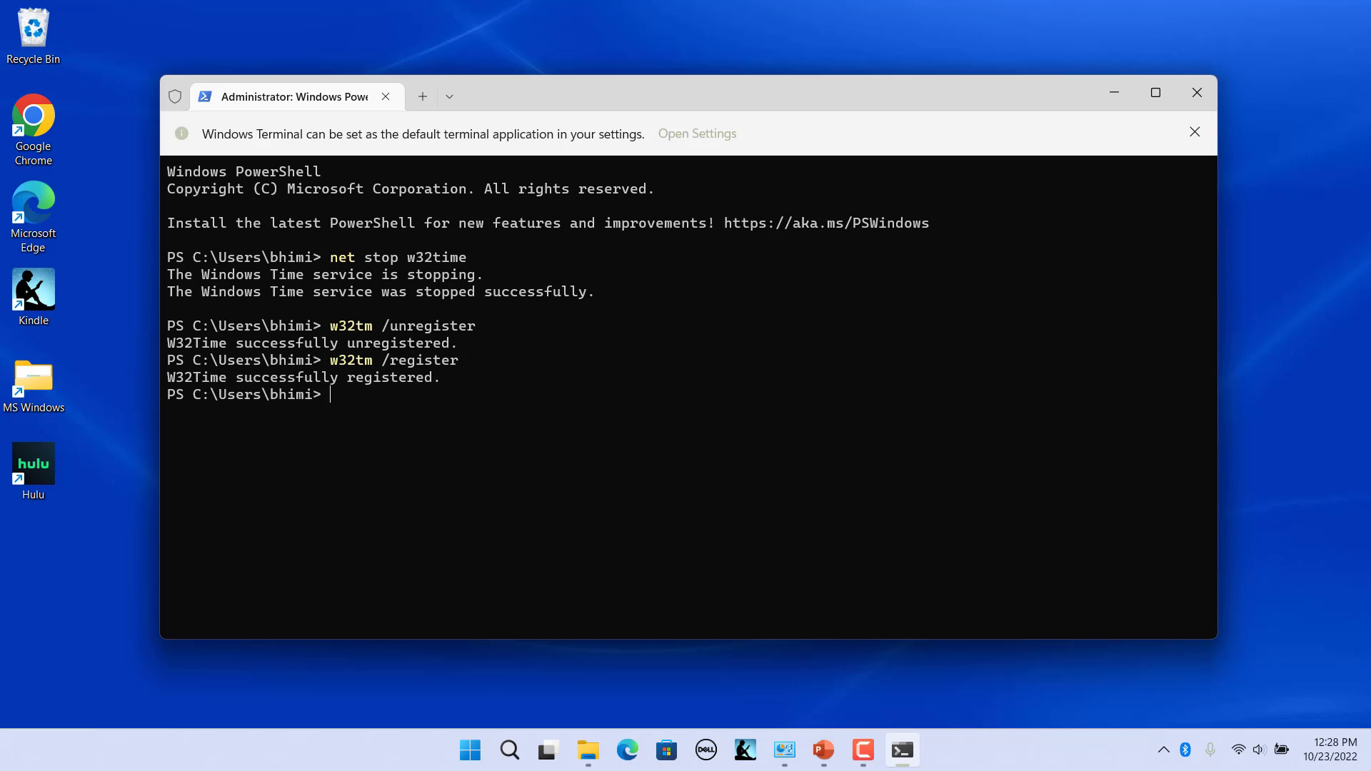
pyautogui.write('net start w32time')
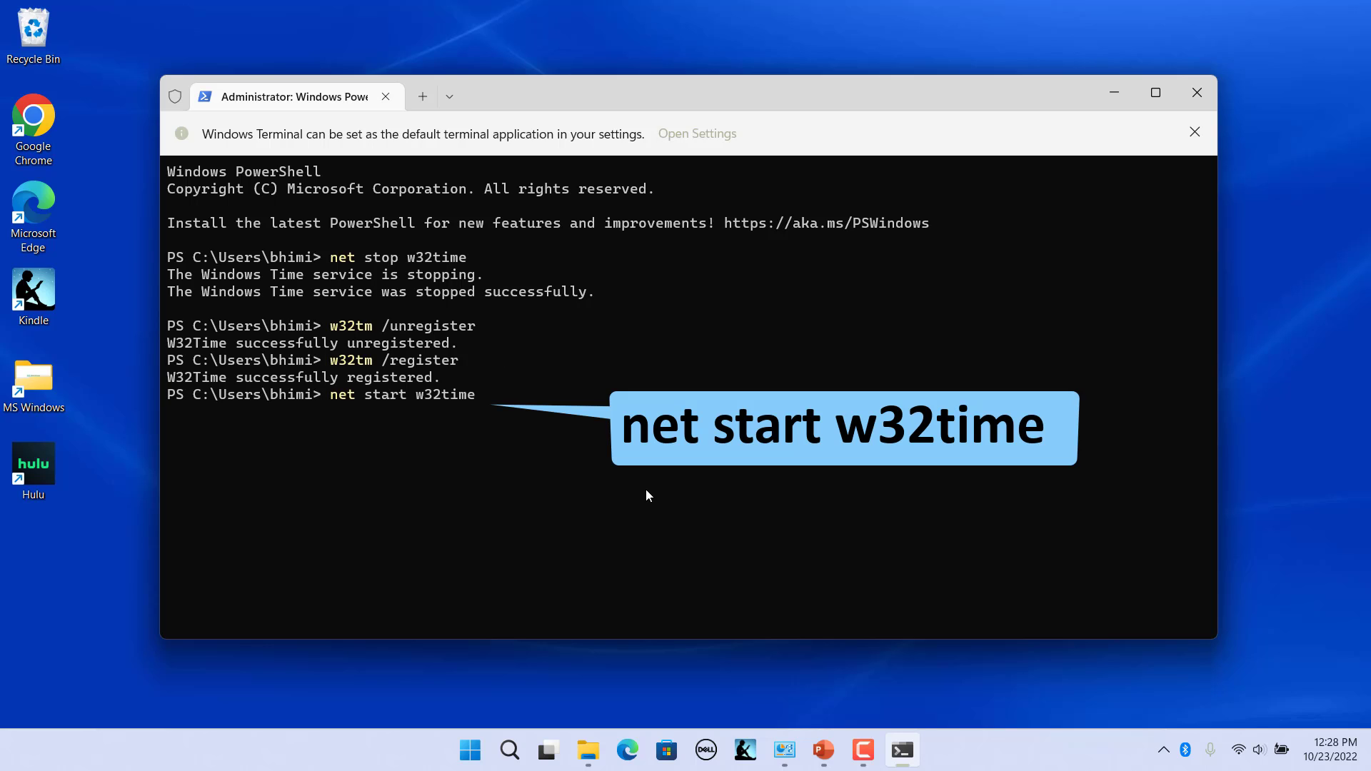
pyautogui.press('Return')
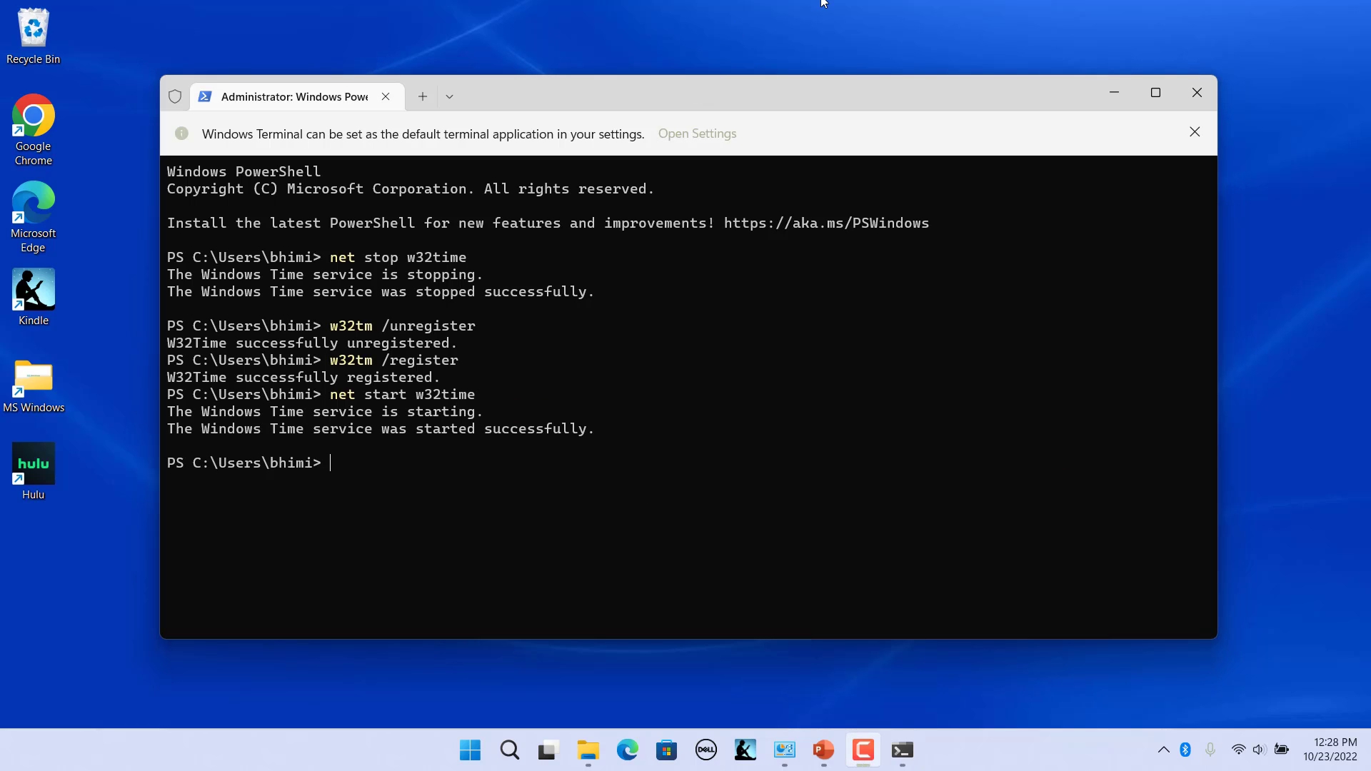
pyautogui.write('w32tm /resync')
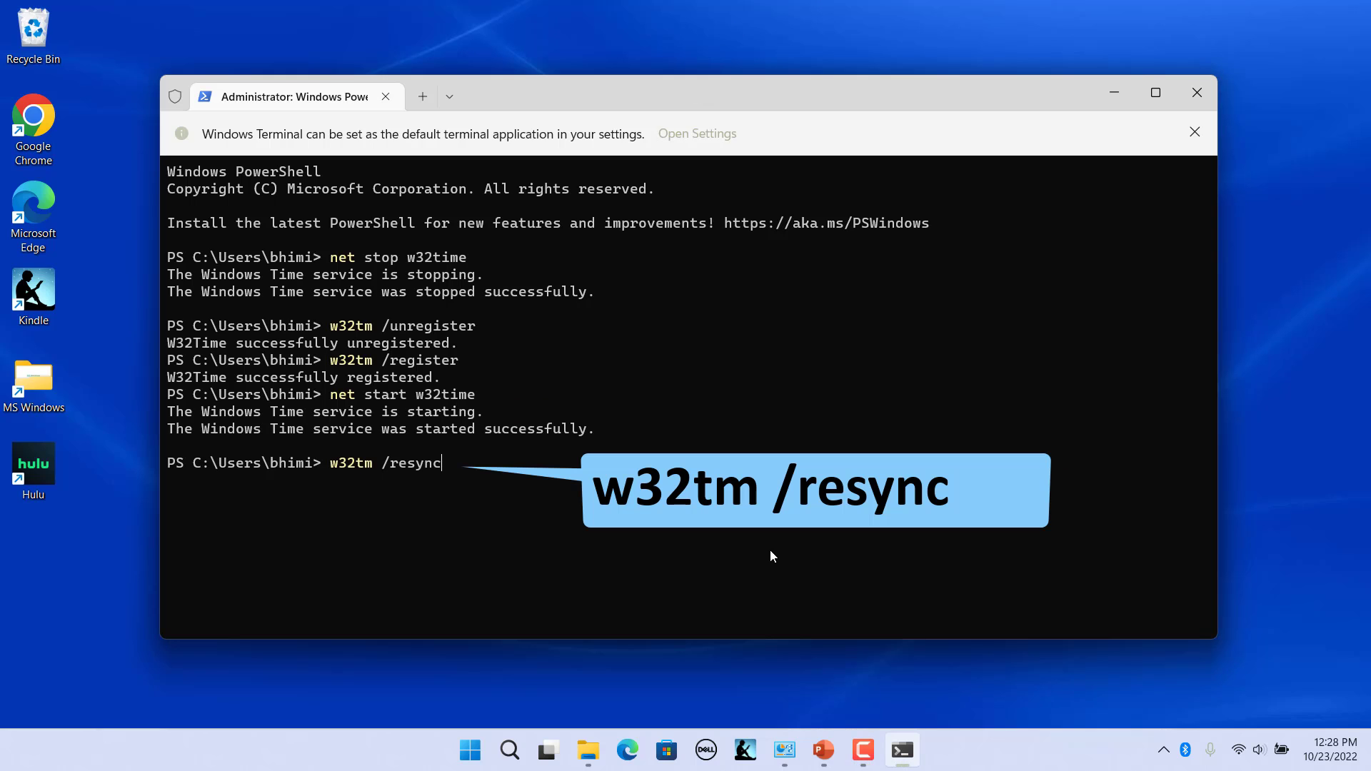
pyautogui.press('Return')
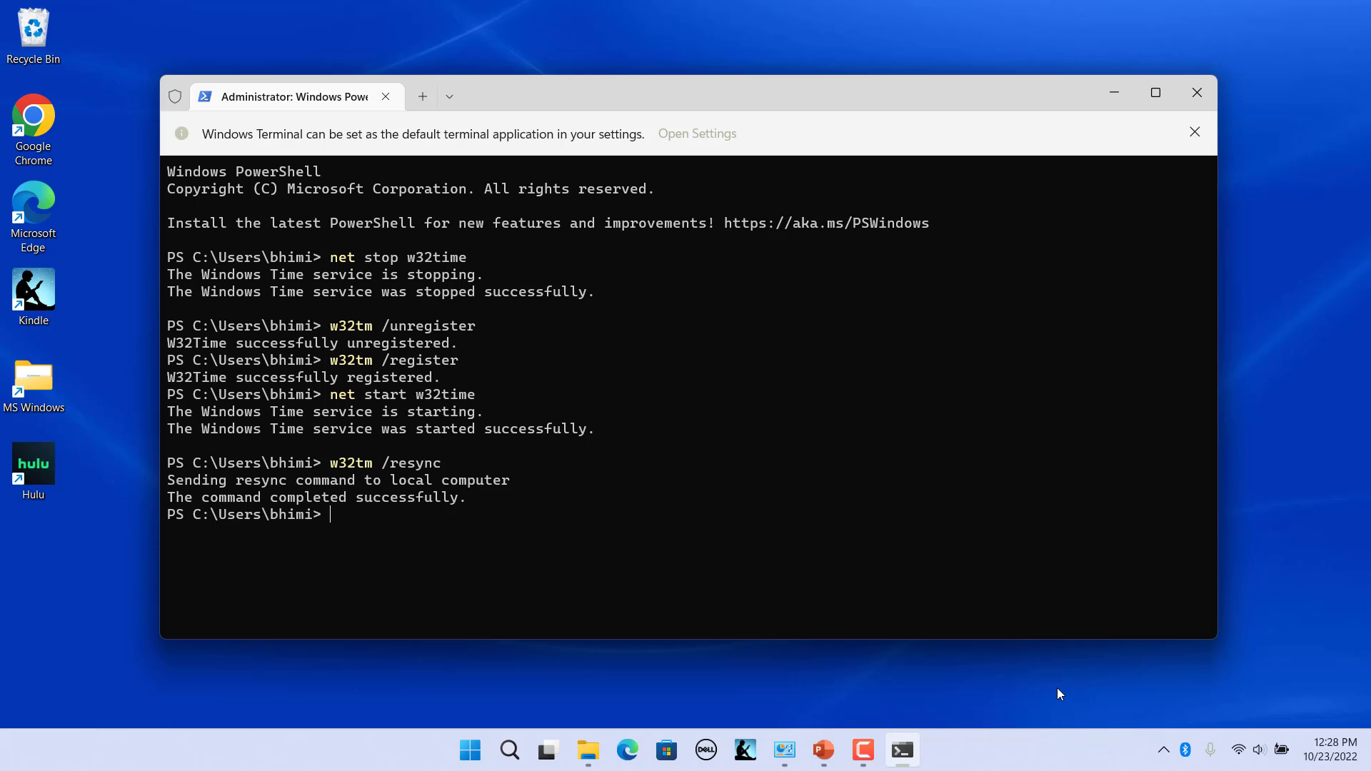
pyautogui.click(1197, 92)
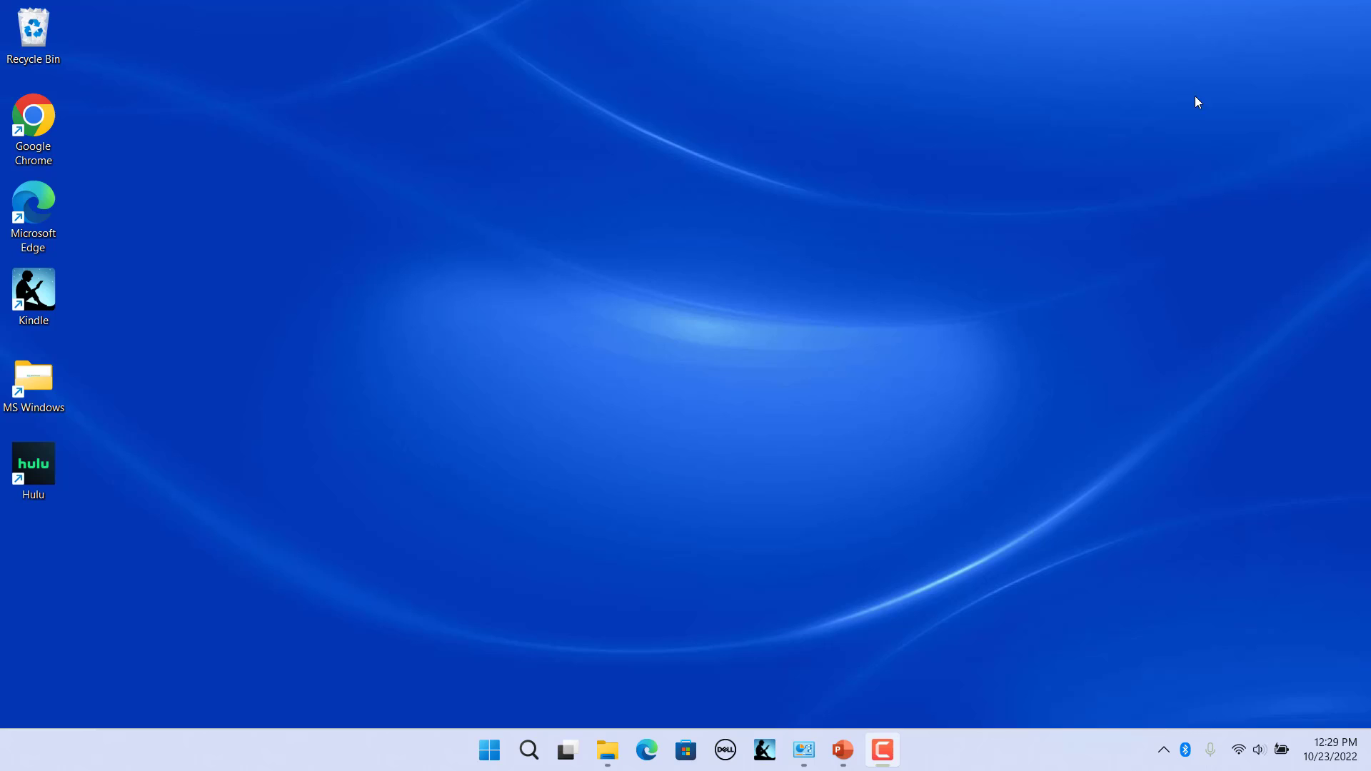